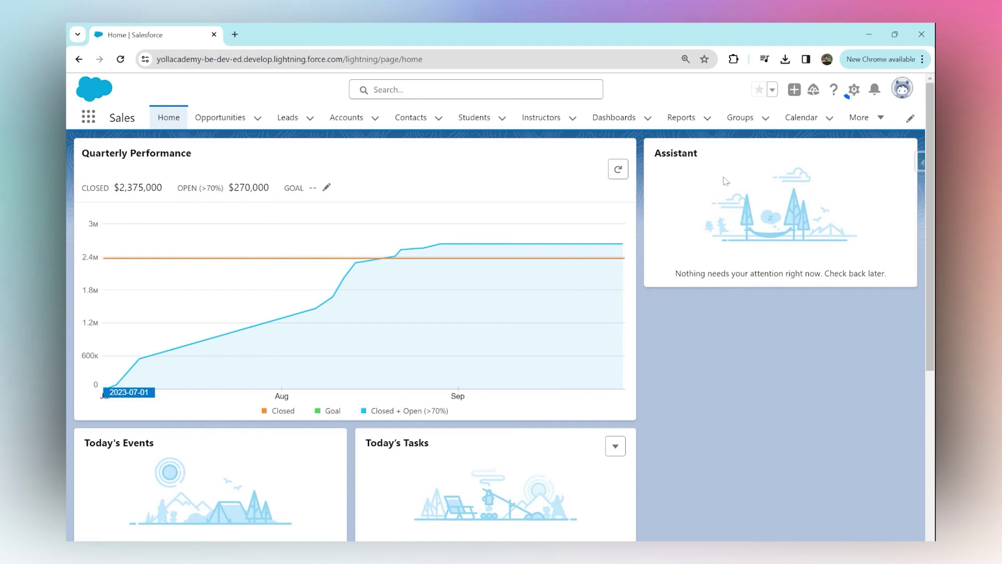
- Open Salesforce Setup Home in a new tab from the gear menu
click(854, 89)
click(773, 124)
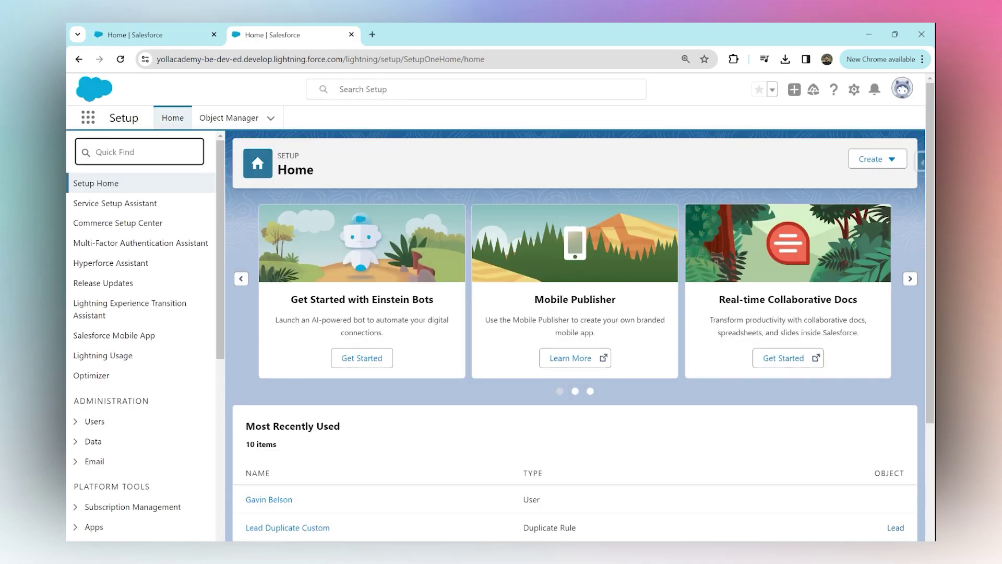
- Find Classic Email Templates with Quick Find 'template' and begin a new Text template
text(template)
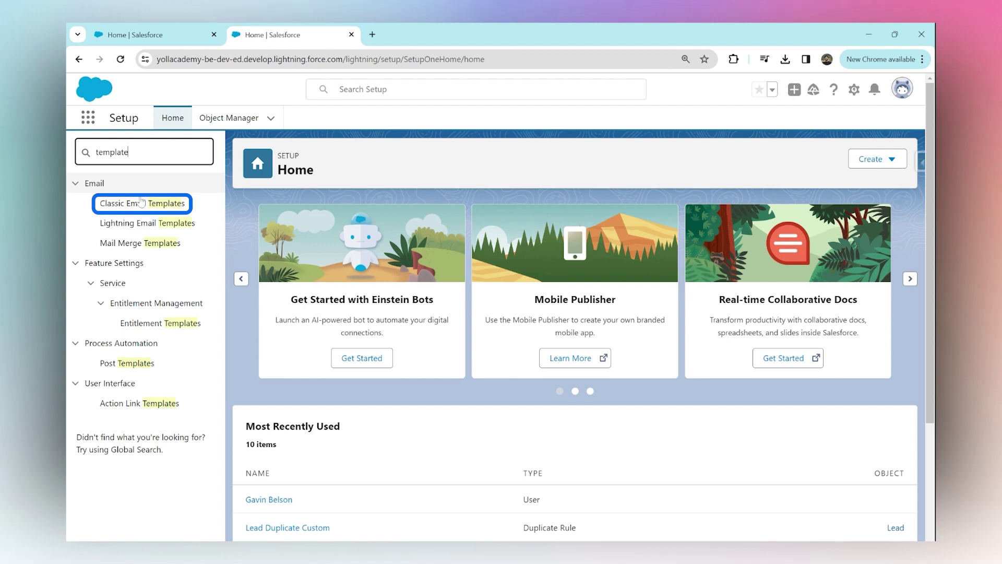
click(168, 207)
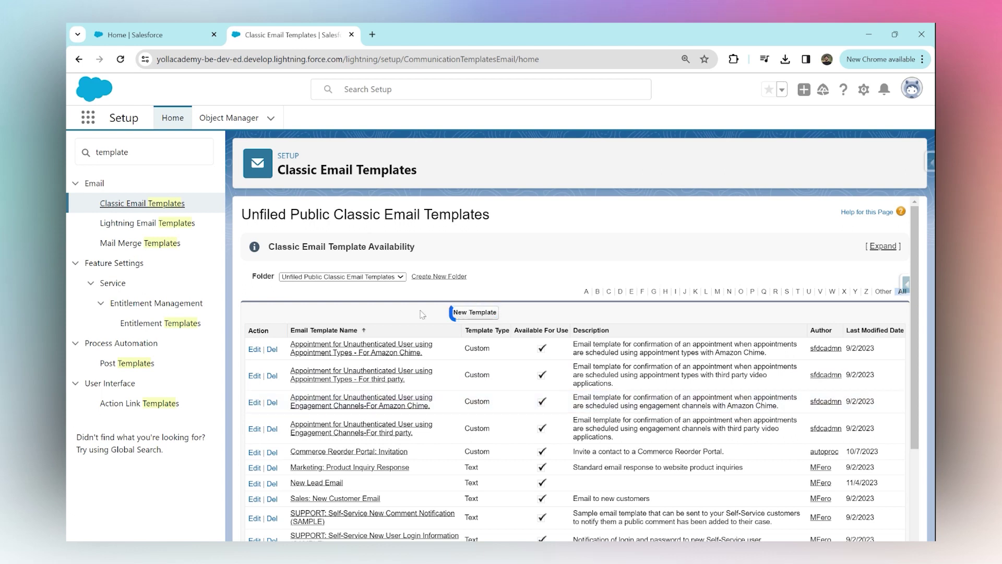
click(471, 313)
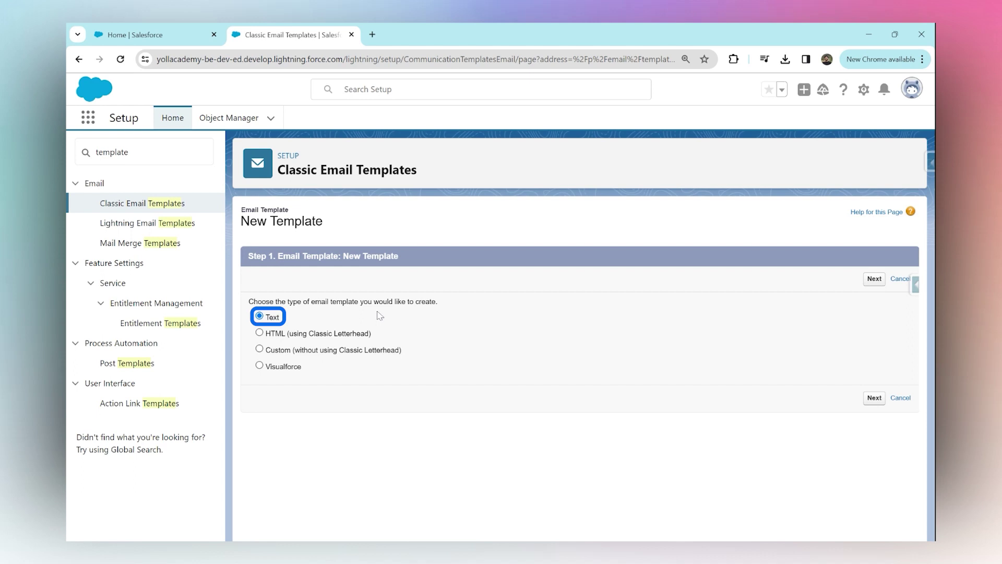
- Name the template 'Lead Alert test' with subject 'A New Lead is Created'
click(875, 278)
scroll(540, 356, down, 1)
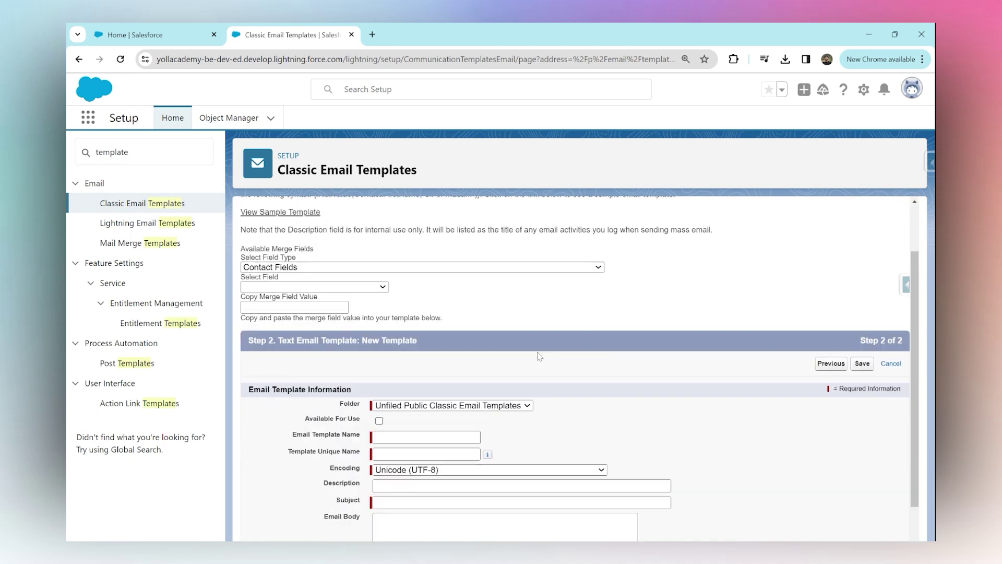
scroll(540, 356, down, 1)
click(427, 377)
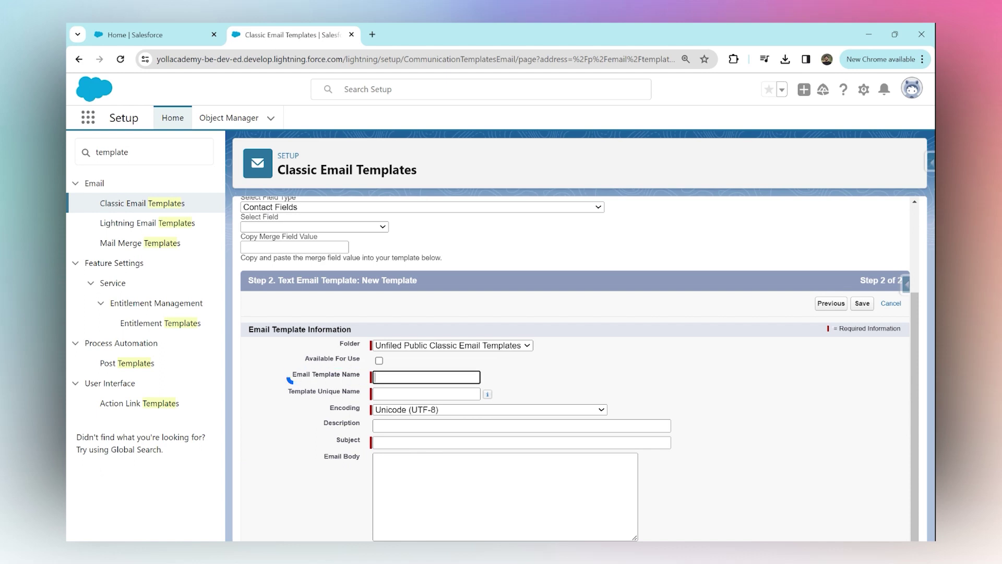
text(Lead Alert test)
click(392, 394)
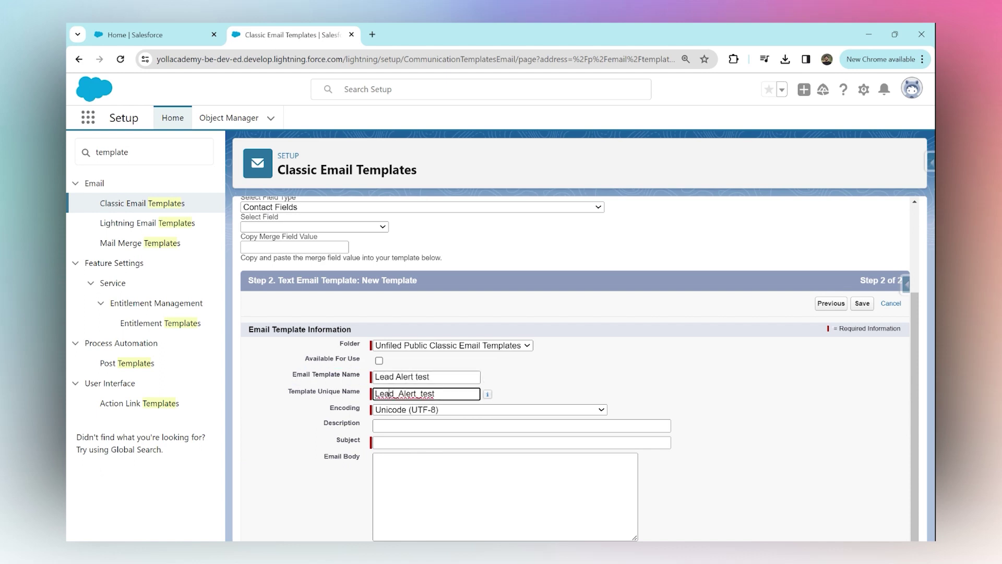
click(348, 442)
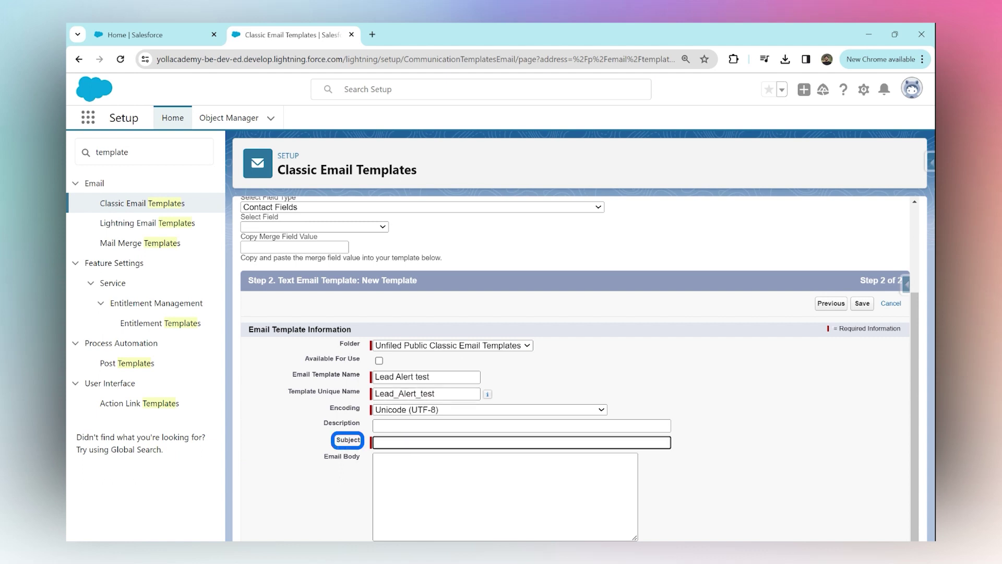
text(A New Lead is C)
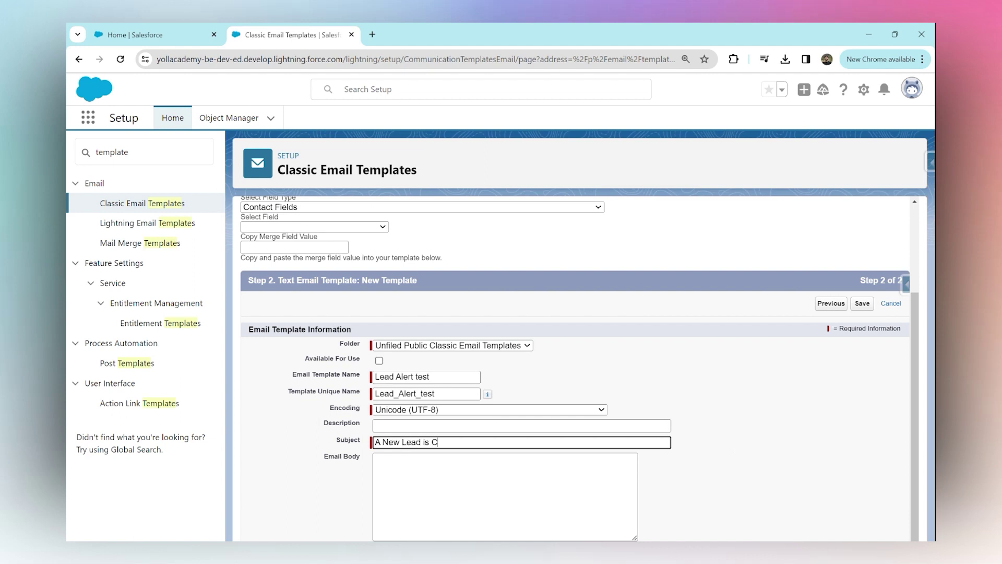
text(reated)
- Write the body 'Hi / A New Lead has been created. Regards,' and fix its typos
click(377, 458)
text(Hi)
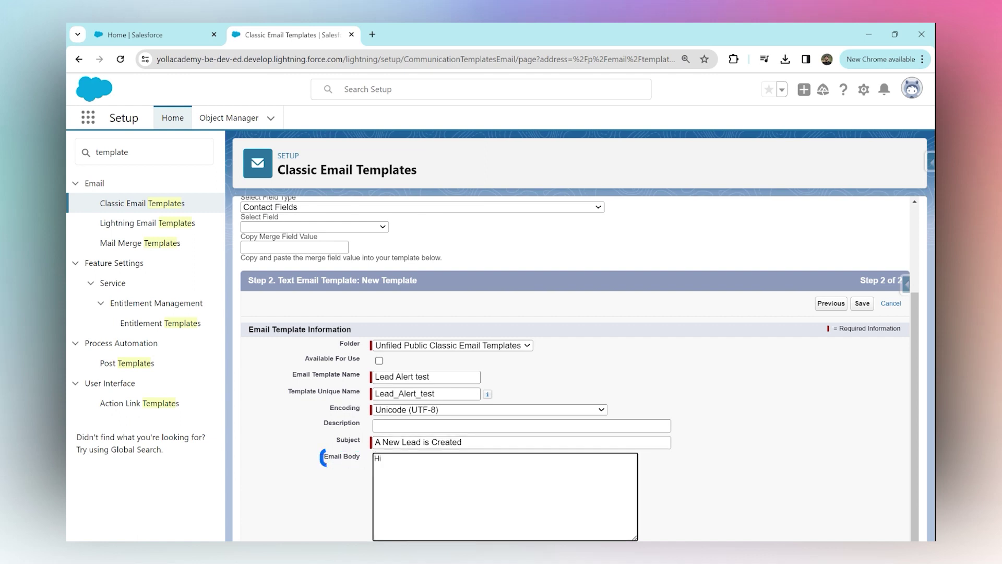
key(Return)
key(Return)
text(A New LEad has been created)
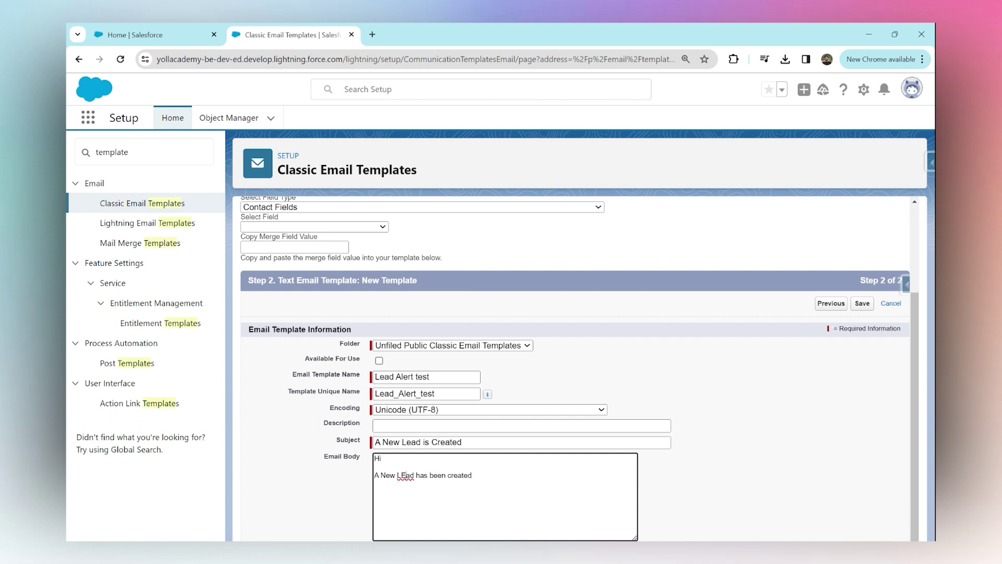
key(BackSpace)
text(ed.  )
text(Regrad)
text(s,)
scroll(706, 519, down, 1)
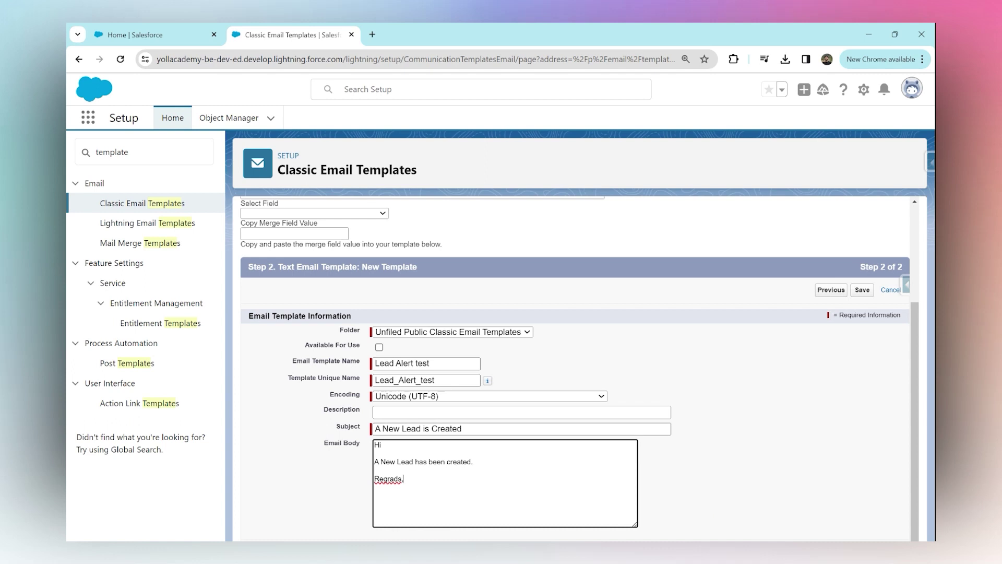
click(386, 479)
key(BackSpace)
- Finish the closing 'Regards,' and save the Lead Alert test template
text(r)
click(859, 291)
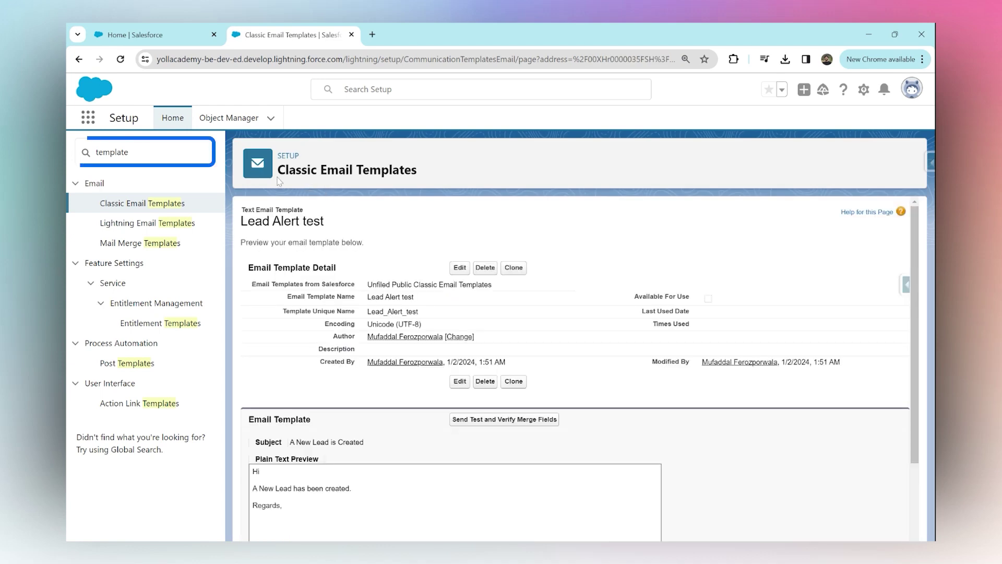
key(ctrl+a)
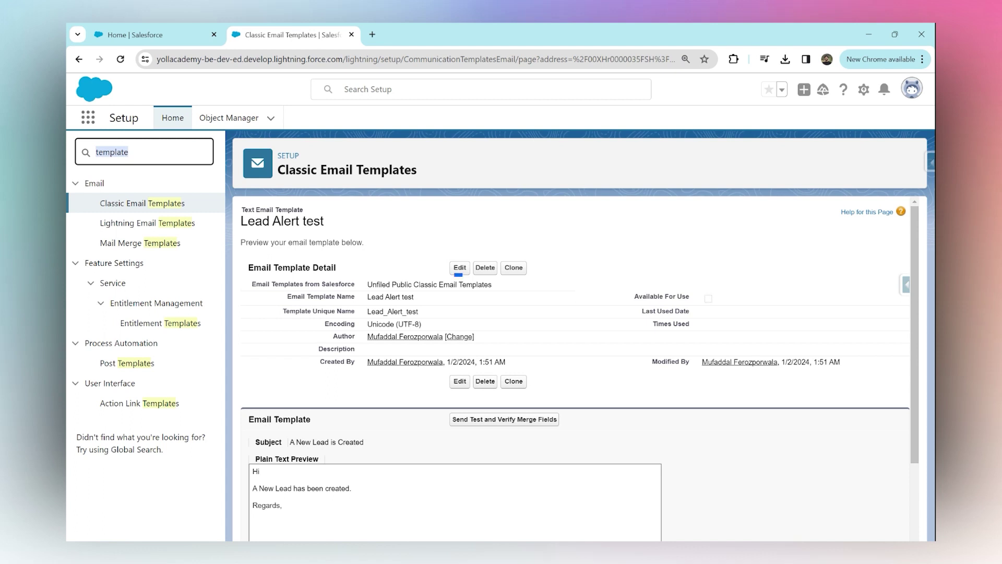
- Edit the Lead Alert test template to tick Available For Use and save it
click(459, 268)
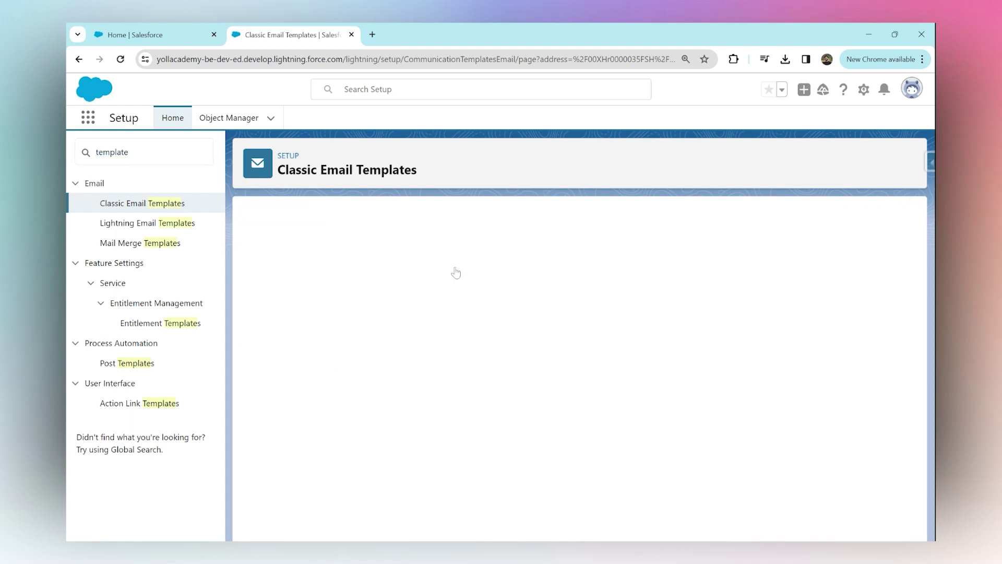
scroll(456, 271, down, 1)
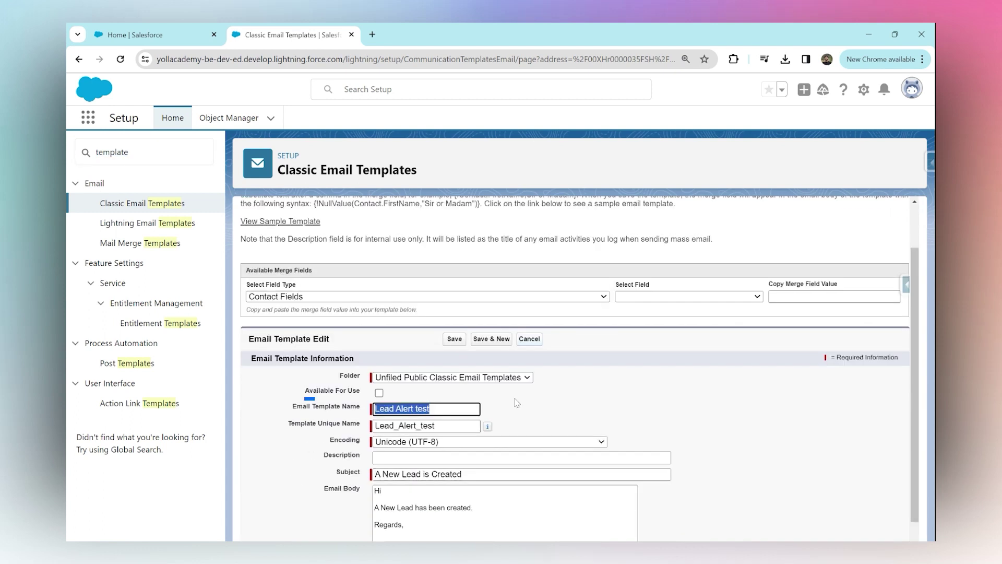
click(379, 393)
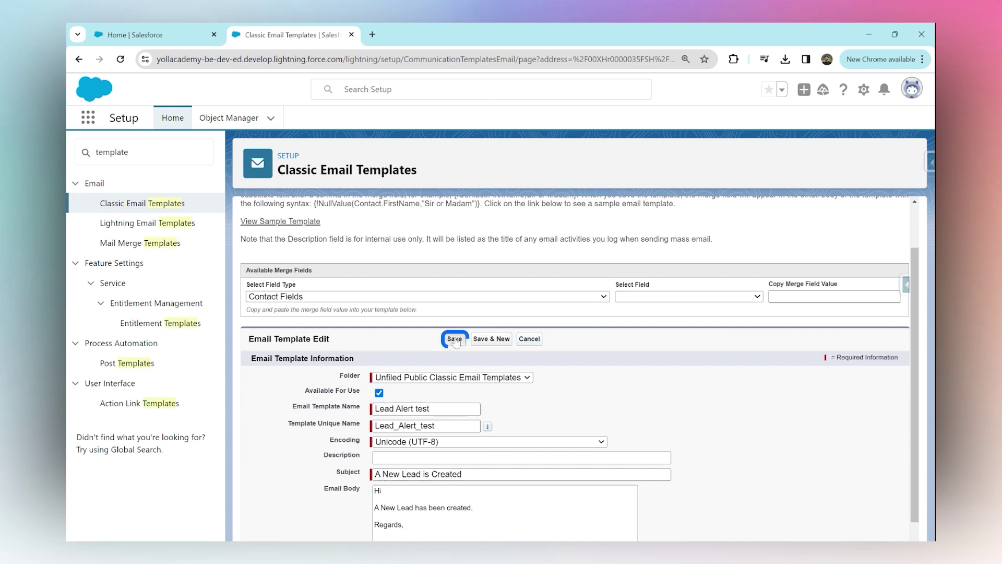
click(455, 339)
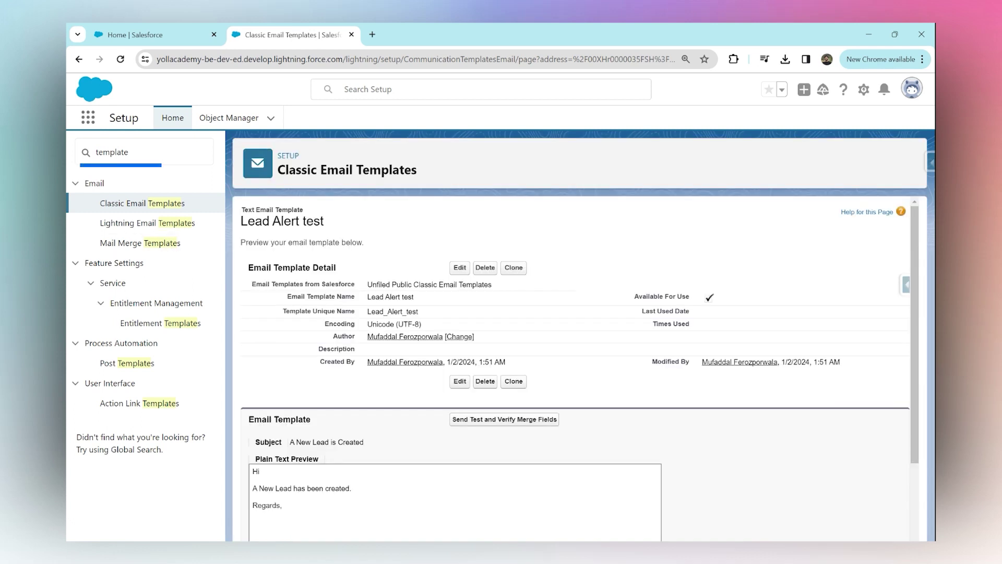
double_click(112, 152)
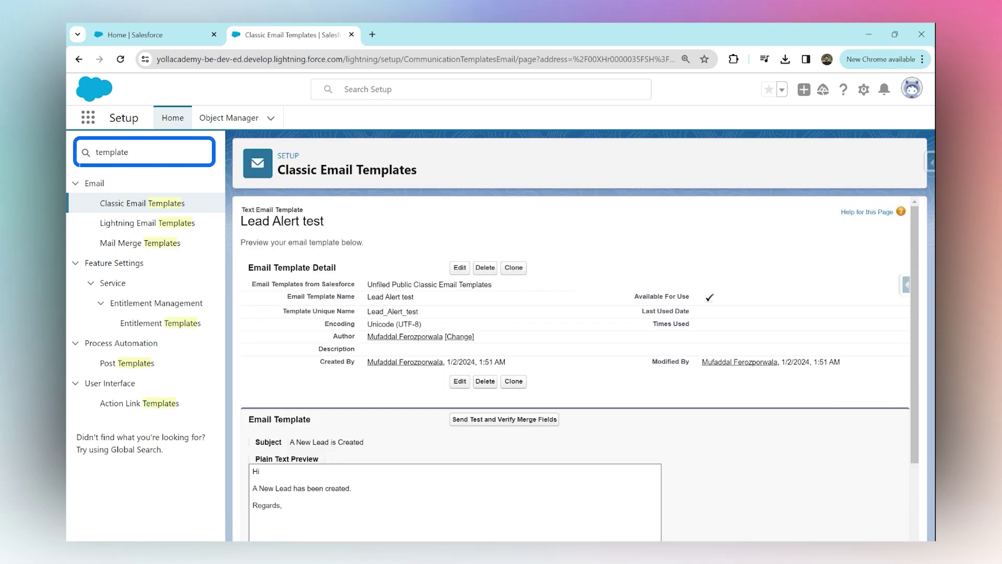
- Search 'alert' in Quick Find and start a new alert under Workflow Actions > Email Alerts
text(alert)
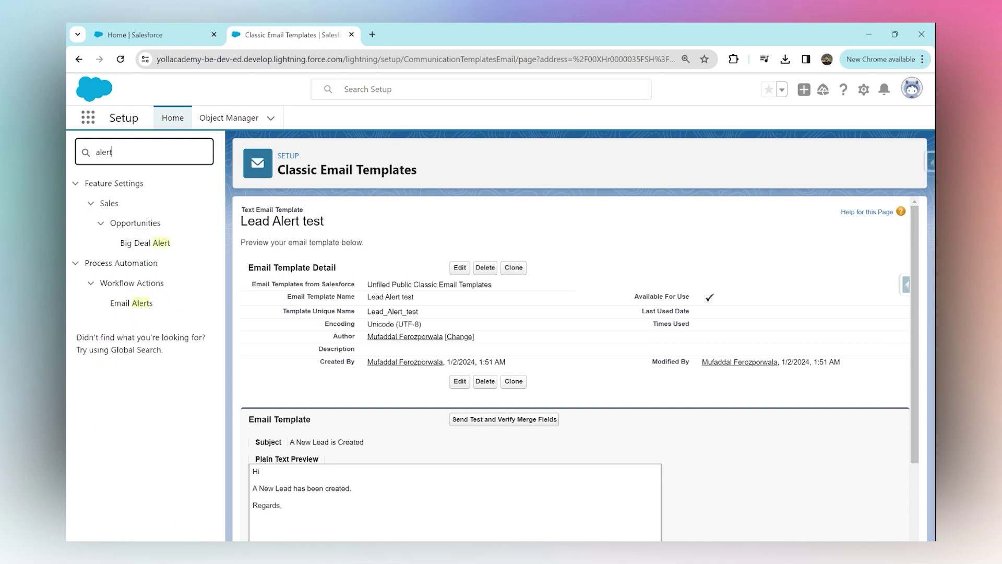
click(141, 303)
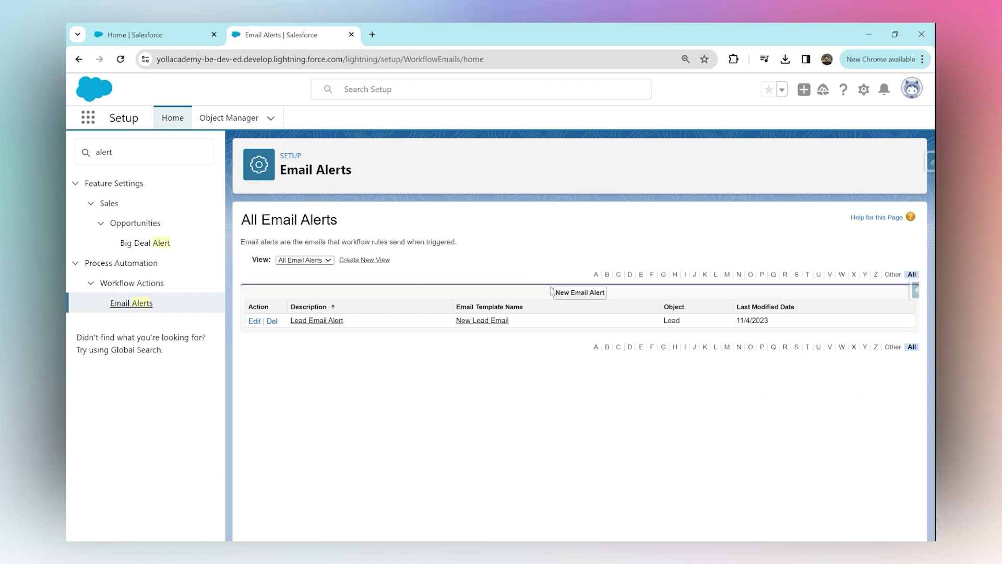
click(557, 292)
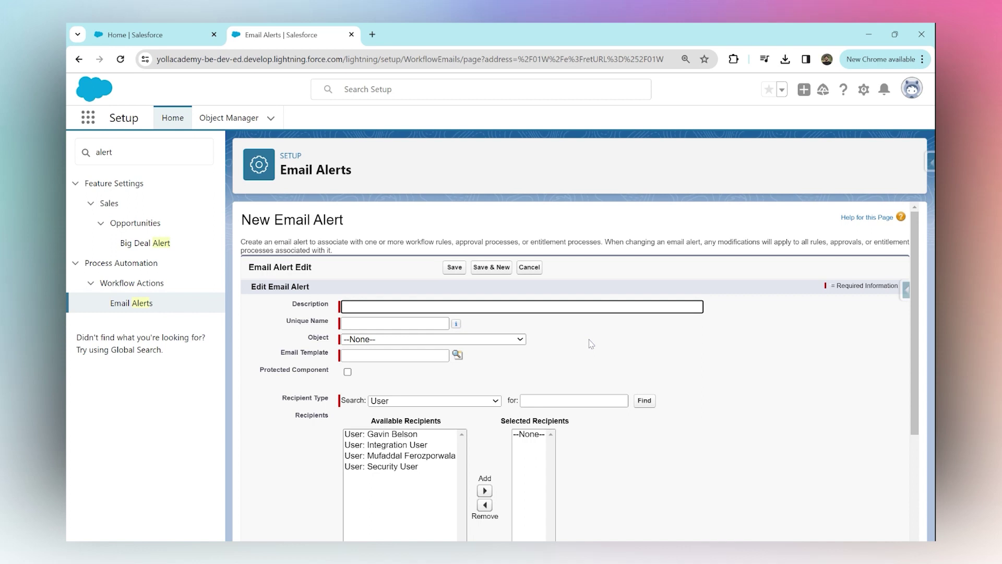
- Describe the alert as 'New Lead Alert test' on the Lead object using the Lead Alert test template
text(New Lead Alert test)
key(Tab)
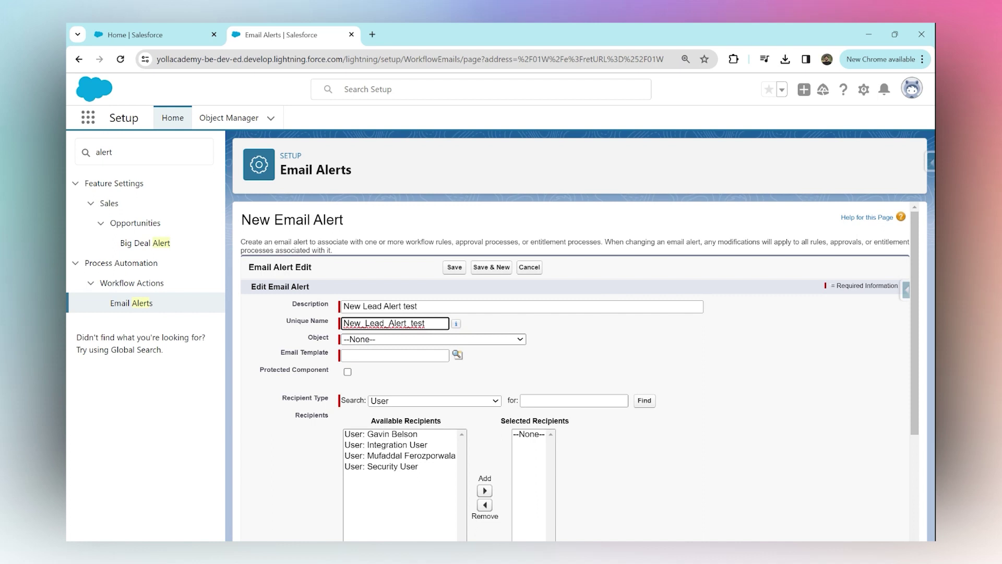
click(385, 345)
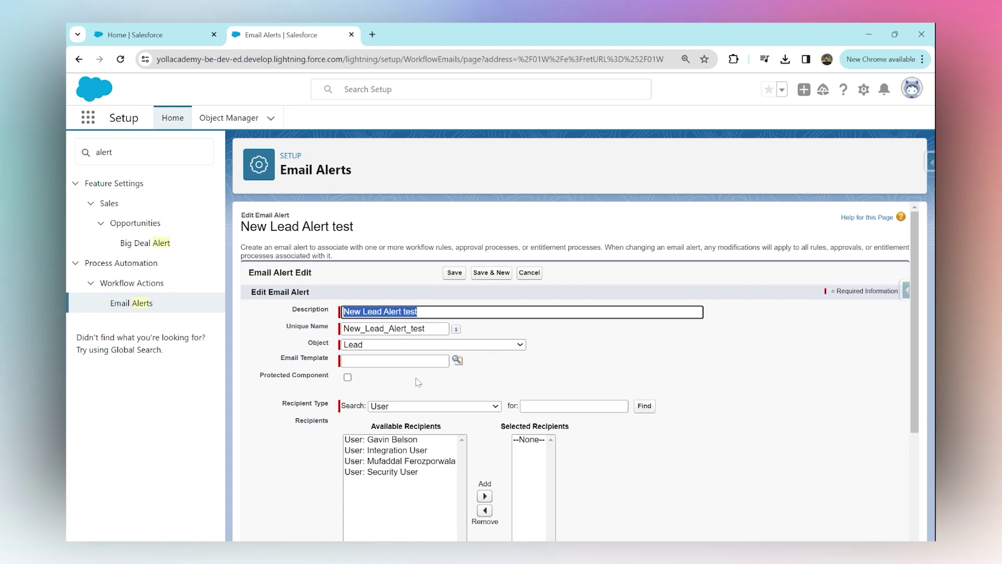
click(458, 360)
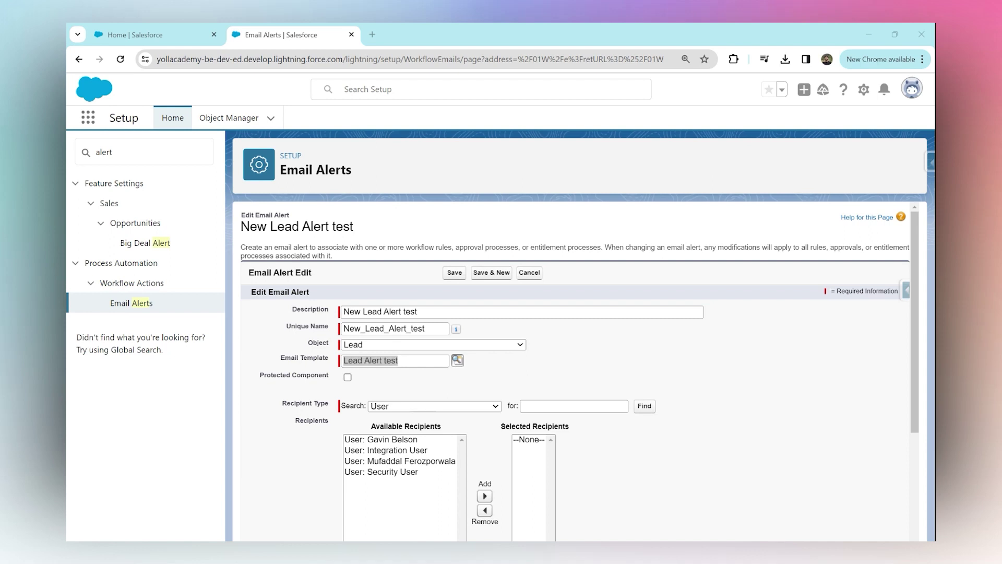
- Add the first user to Selected Recipients of the New Lead Alert test alert
scroll(642, 429, down, 1)
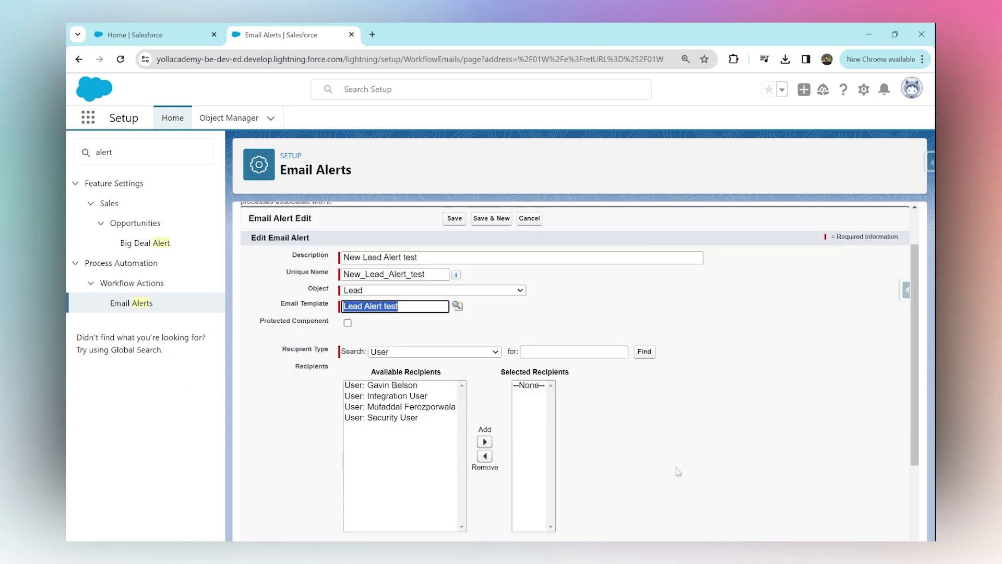
scroll(631, 435, down, 1)
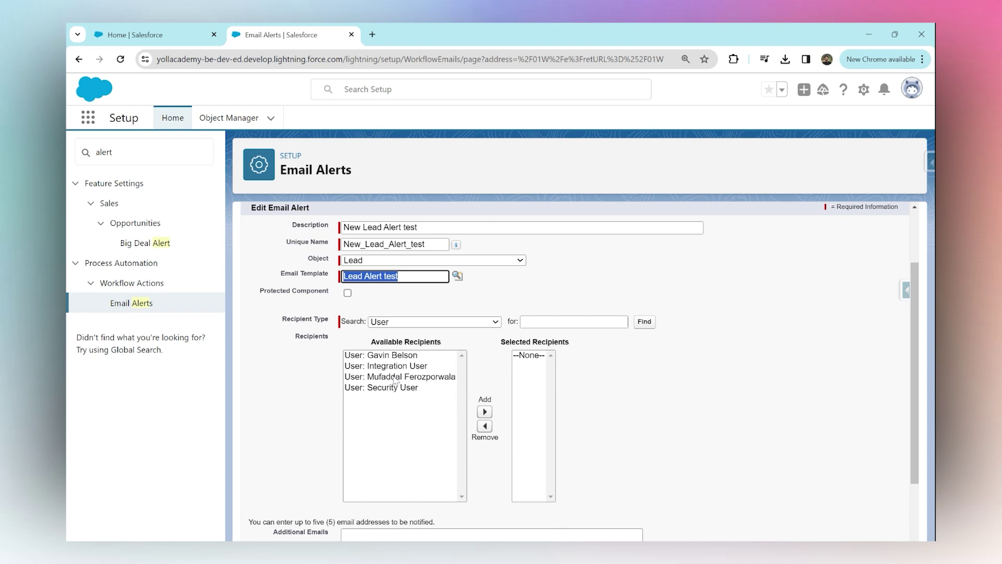
click(417, 336)
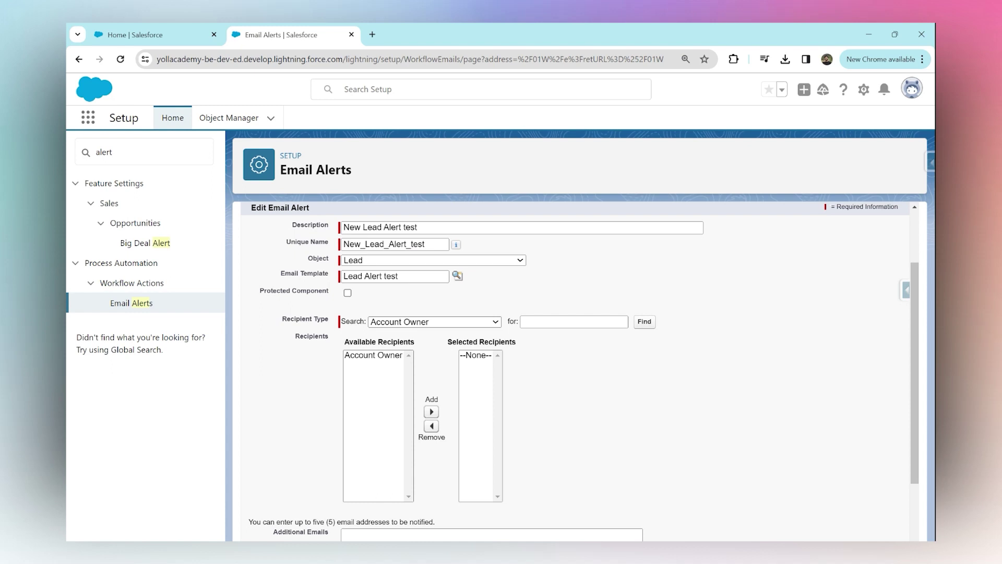
click(408, 333)
click(399, 356)
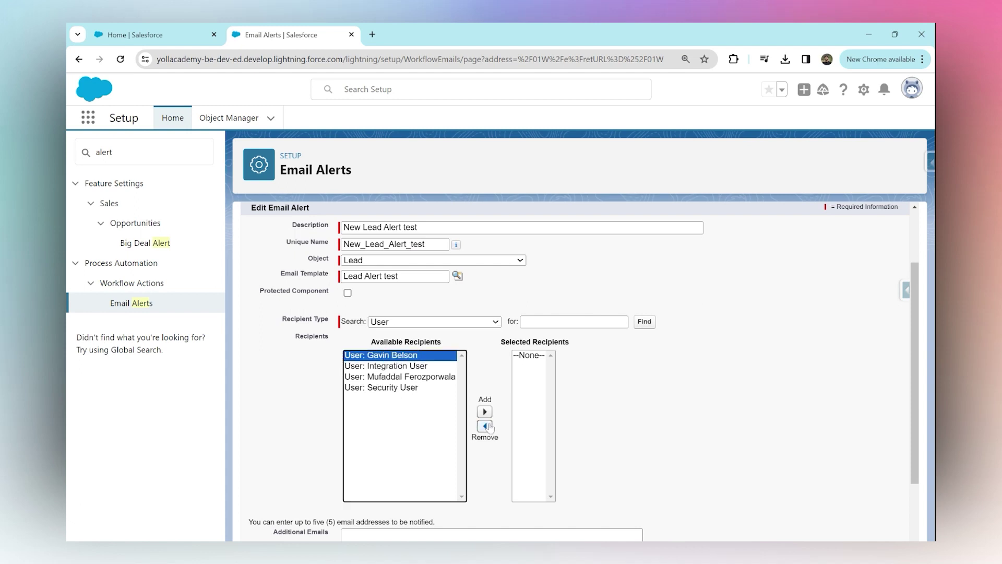
click(485, 412)
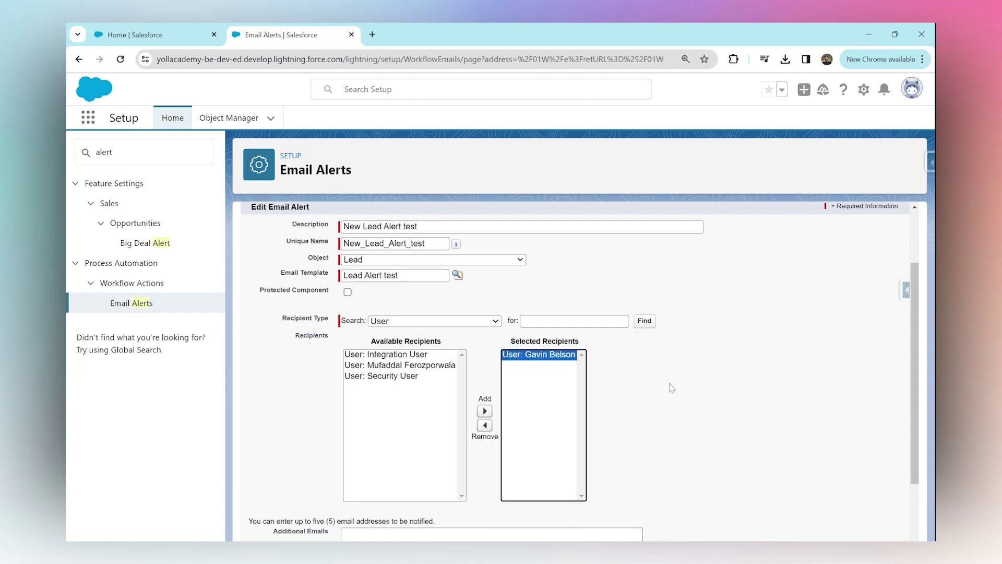
scroll(672, 388, down, 2)
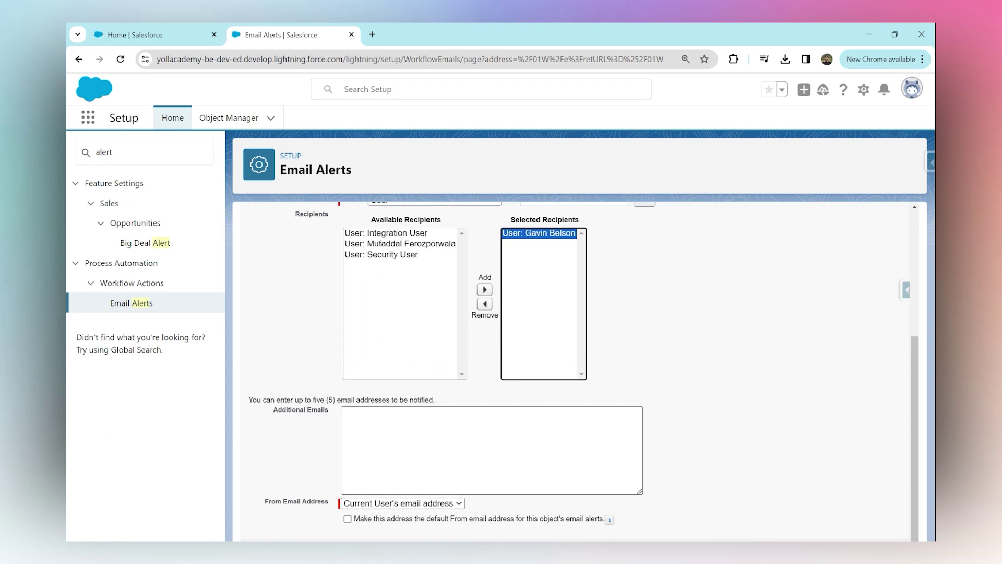
click(343, 412)
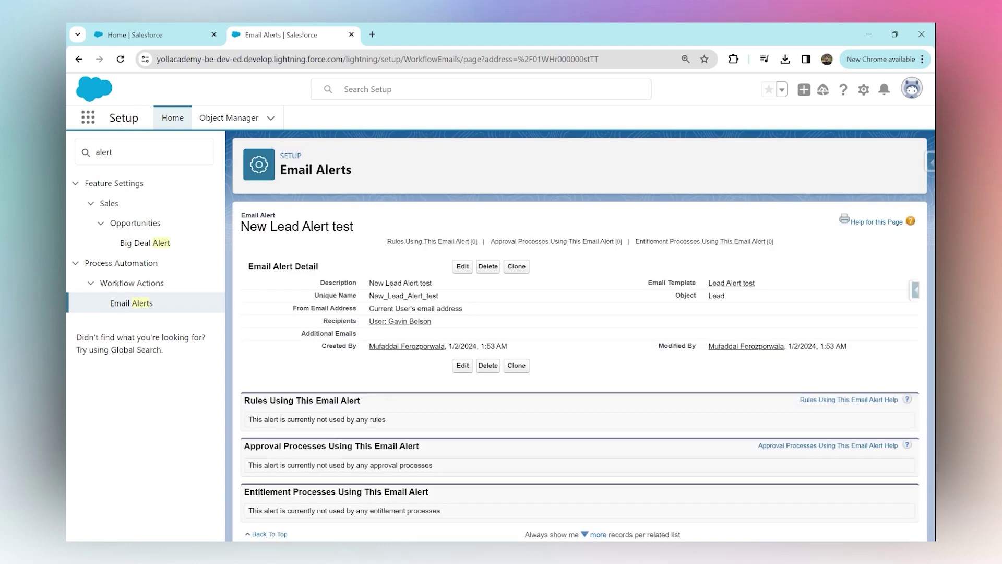
- Search 'flows' in Quick Find and start a new Record-Triggered Flow
double_click(104, 152)
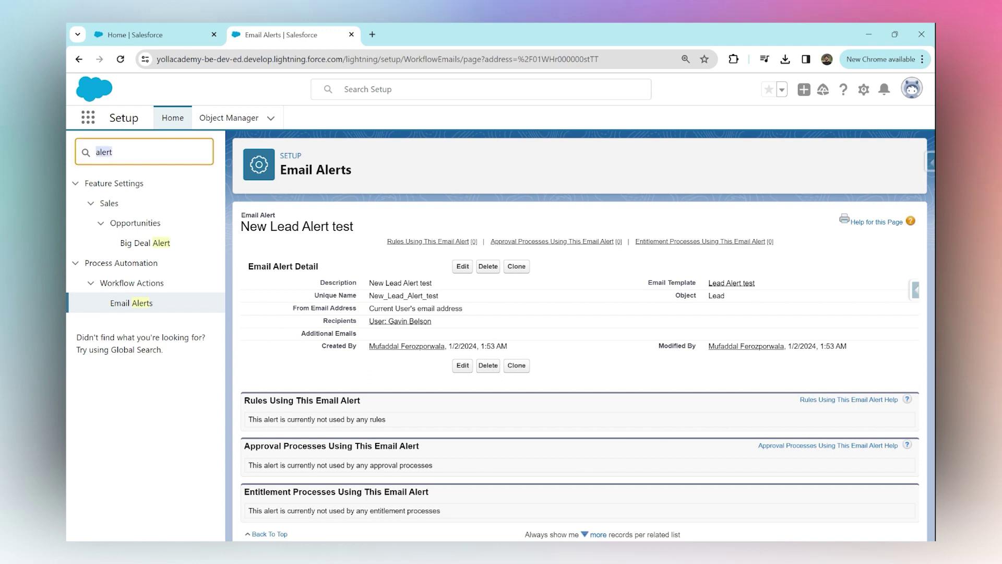
text(flows)
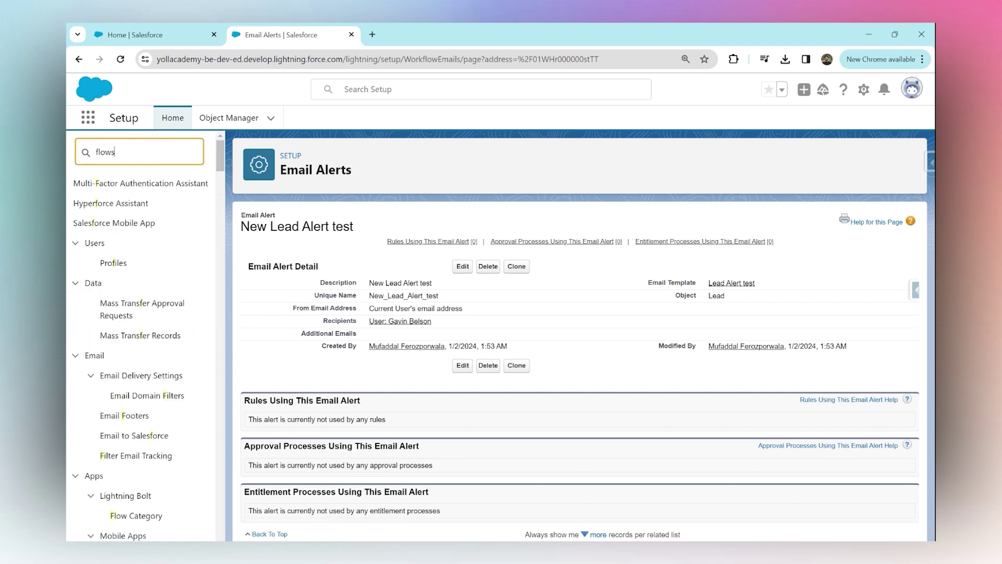
click(110, 204)
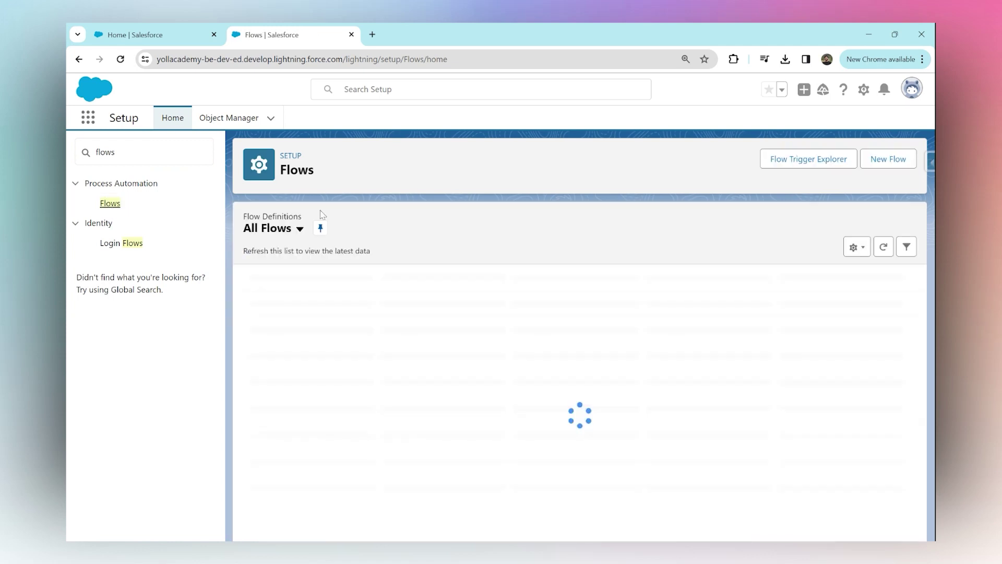
click(888, 159)
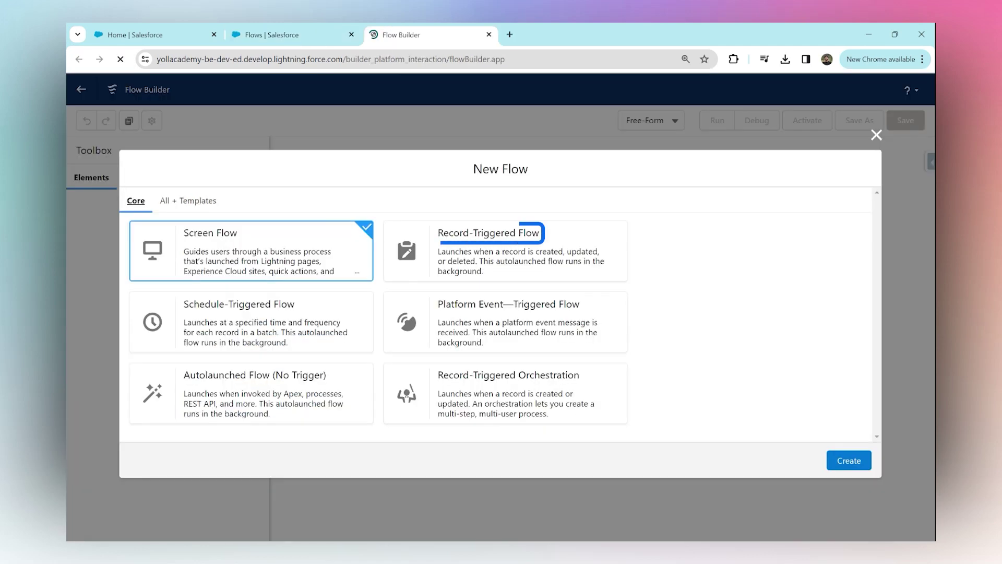
click(486, 248)
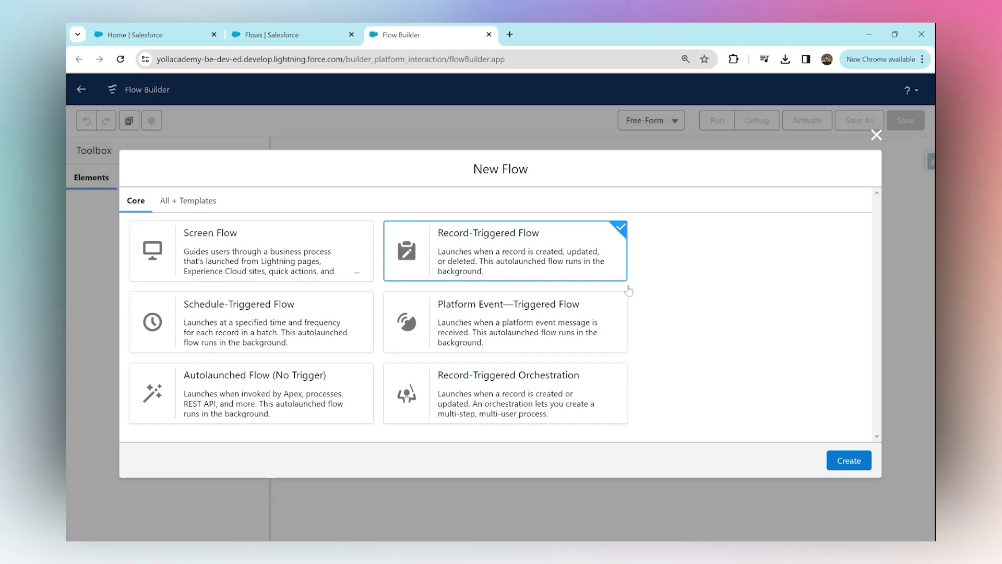
- Trigger the flow on Lead when a record is created, then open the element list below Start
click(830, 466)
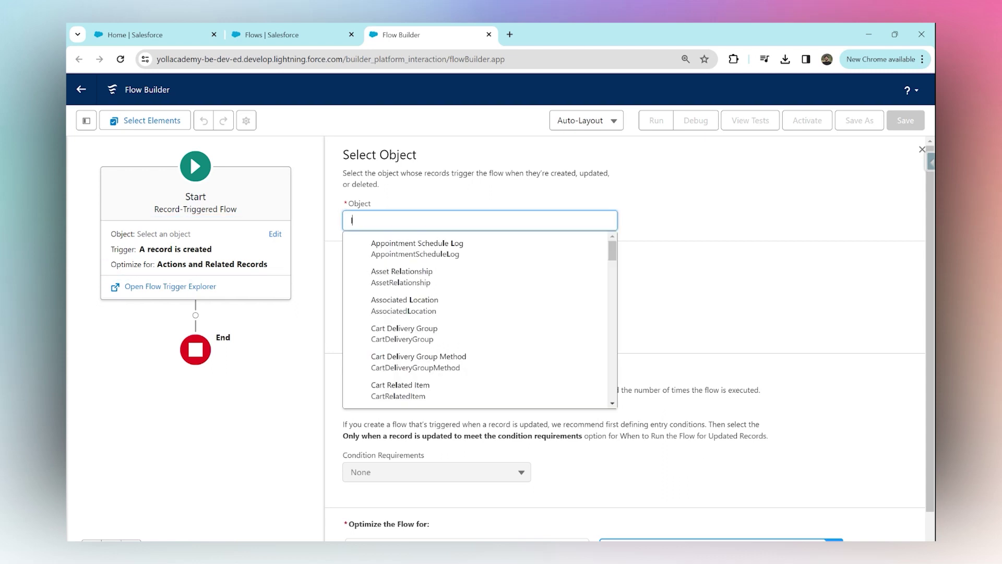
text(ead)
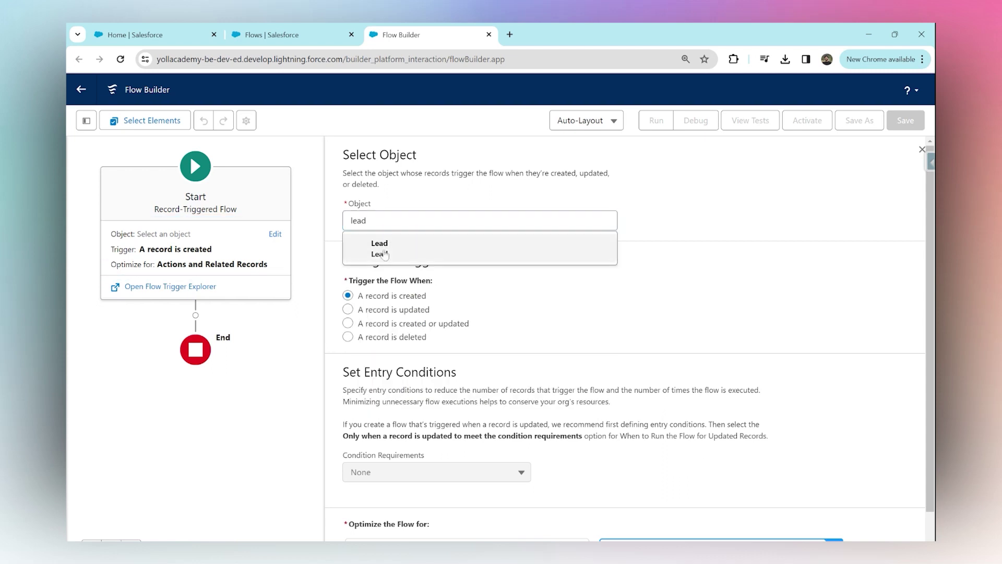
click(385, 254)
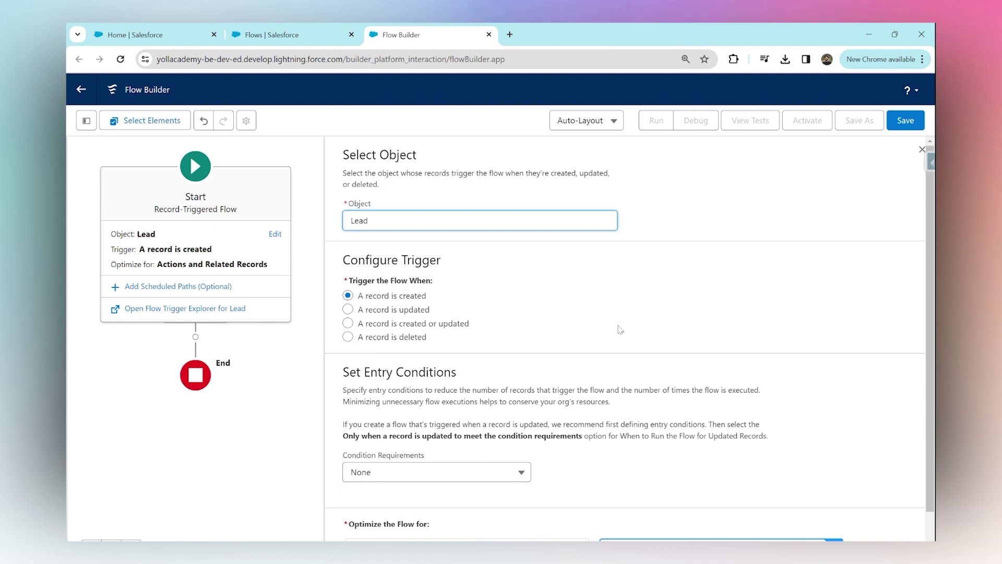
scroll(691, 323, down, 1)
click(201, 147)
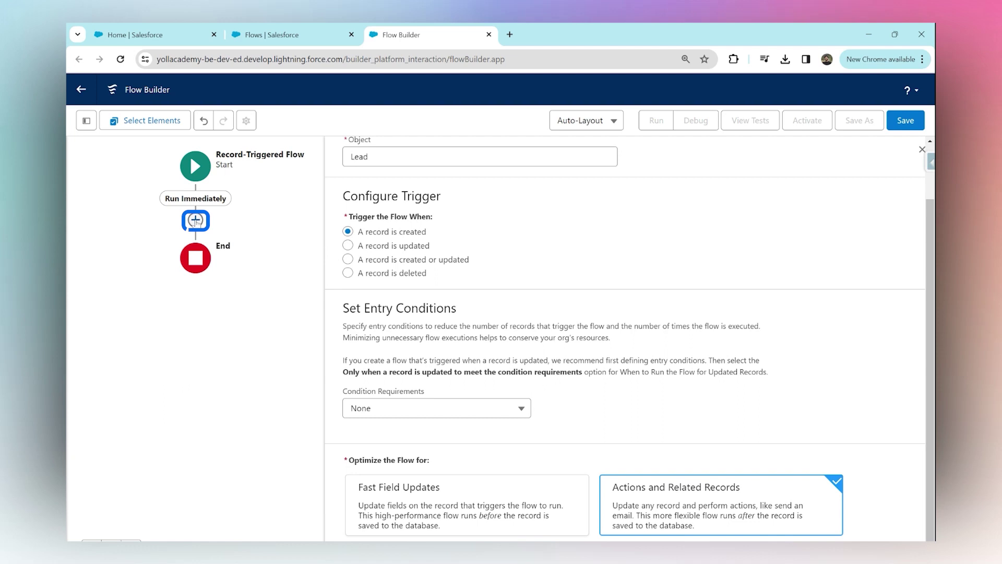
click(196, 220)
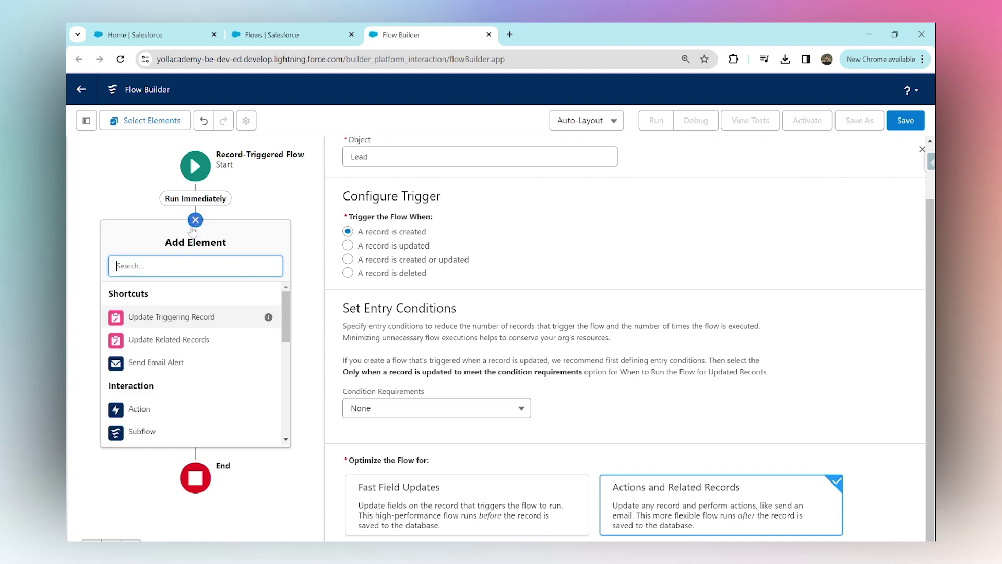
- Add the New Lead Alert test email alert action labelled 'Send email to new Lead'
click(139, 410)
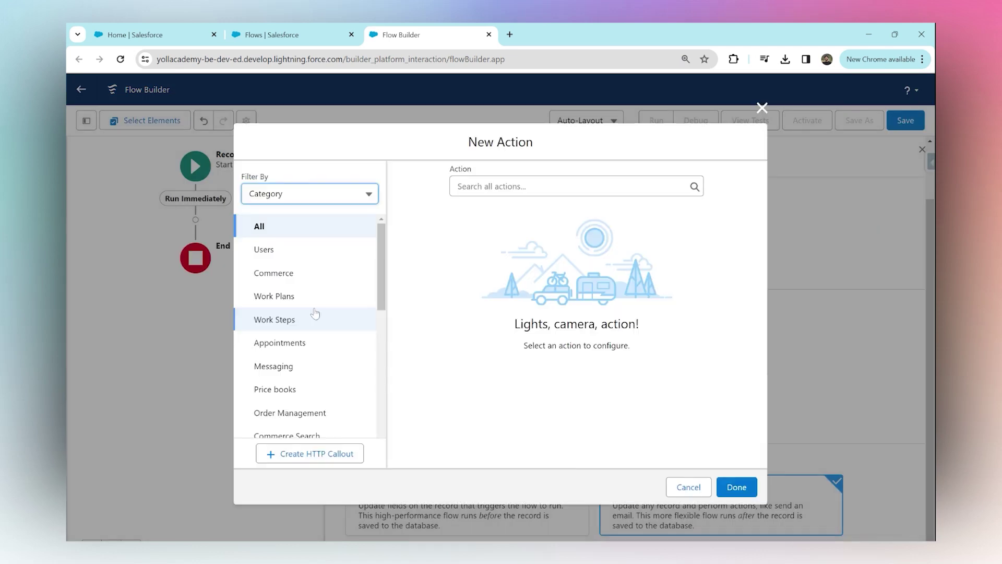
click(522, 186)
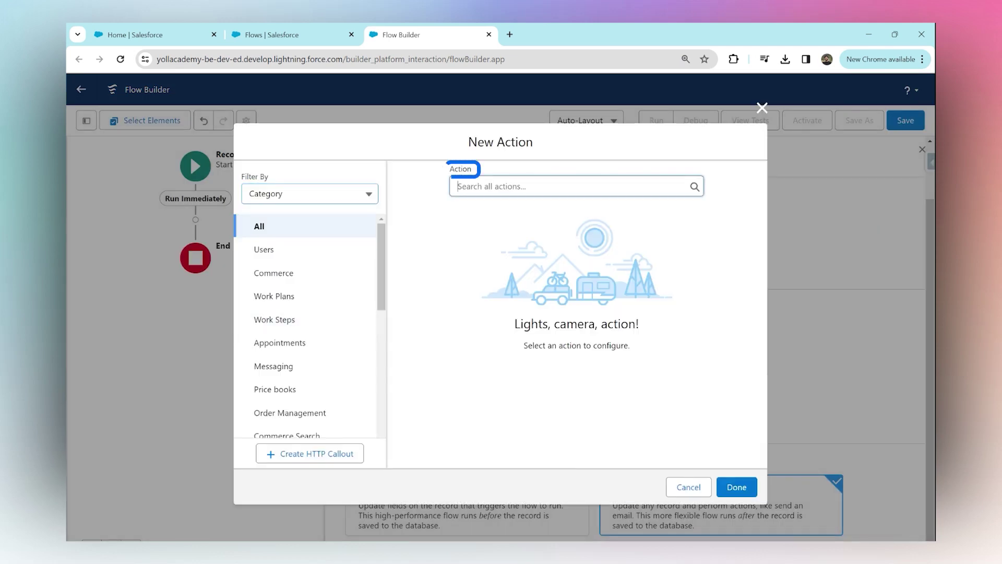
text(lead)
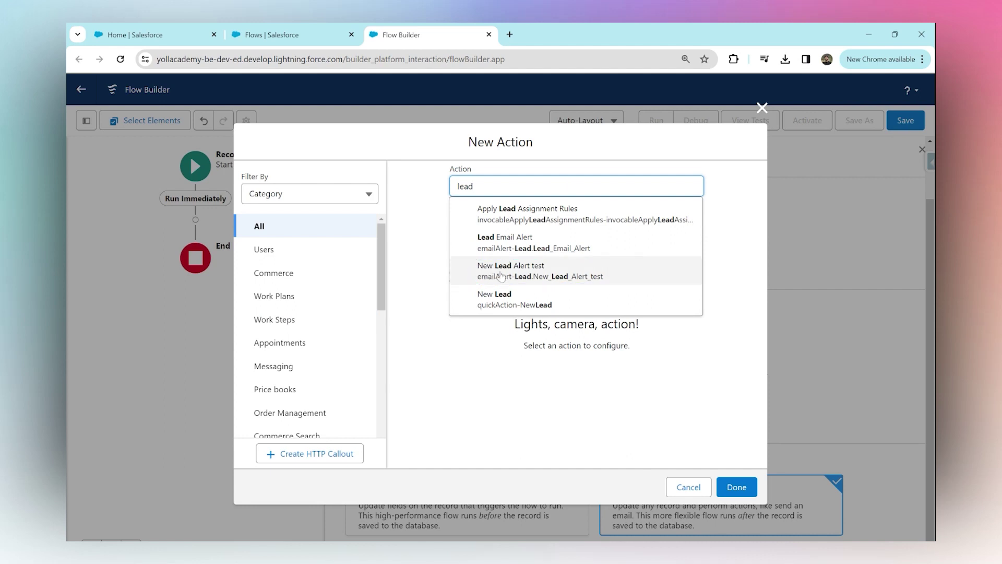
click(567, 270)
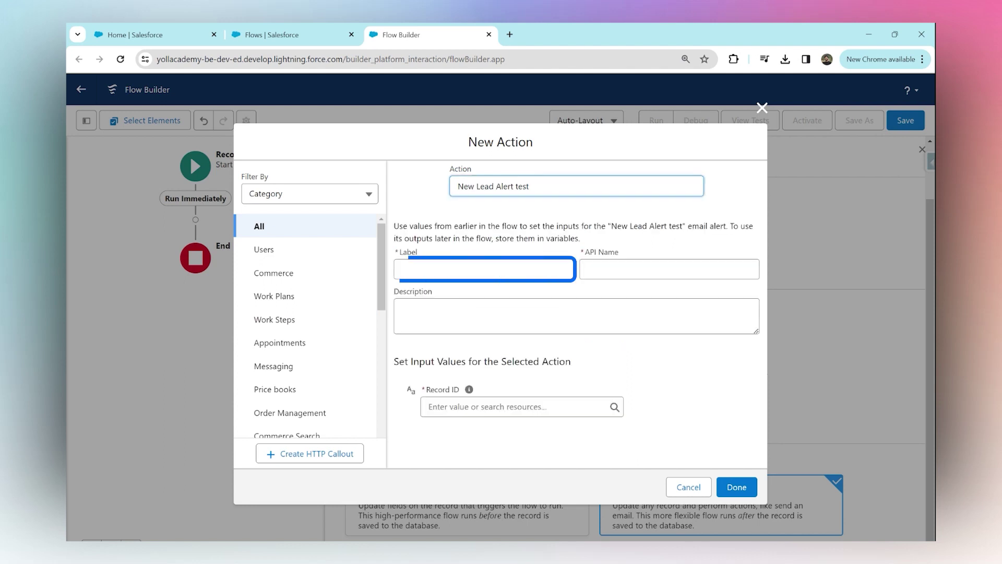
click(440, 270)
text(Sen)
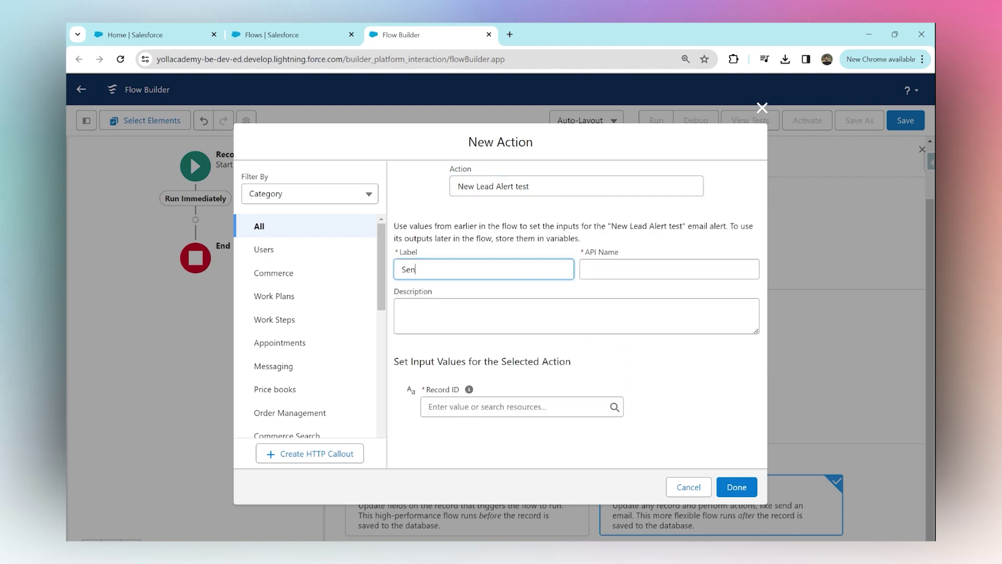
text(d email to new LEa)
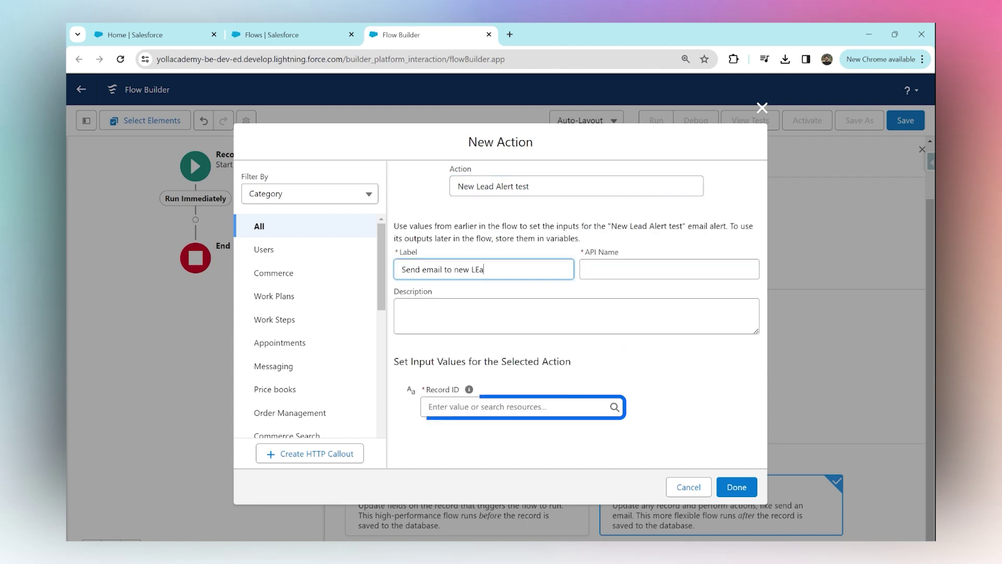
key(BackSpace)
key(BackSpace)
text(ead)
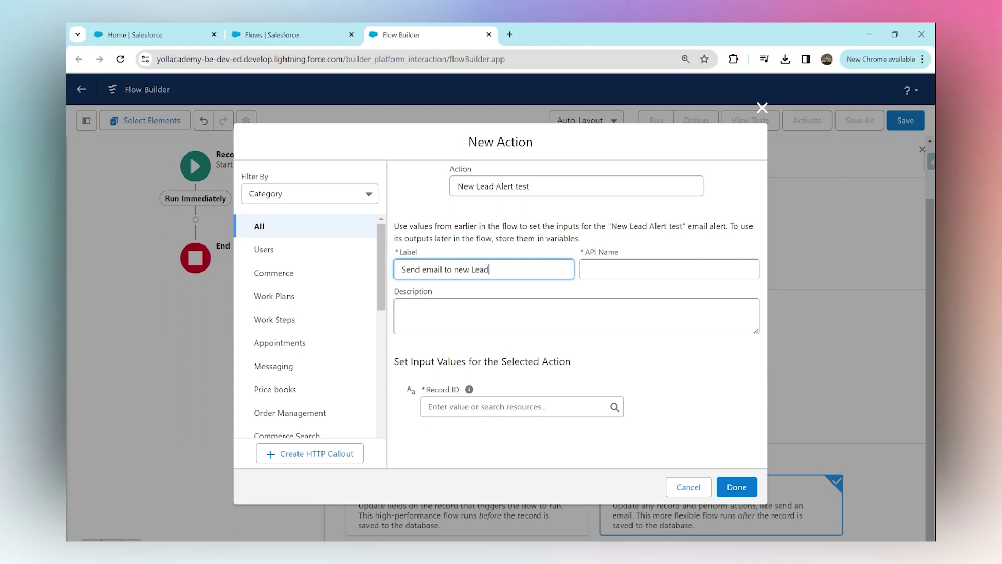
- Set the action's Record ID to {!$Record.Id} and add it to the flow
click(428, 406)
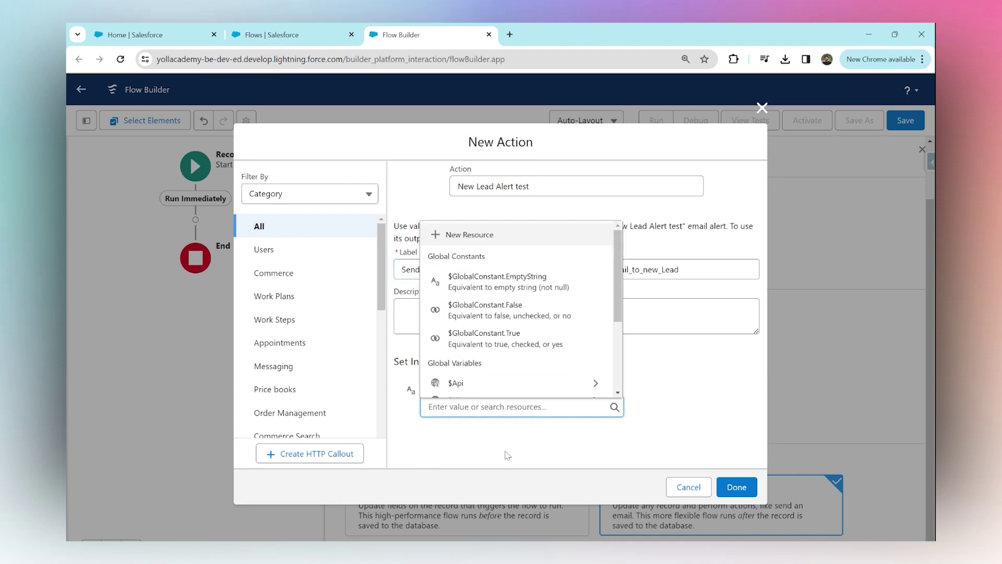
text($rec)
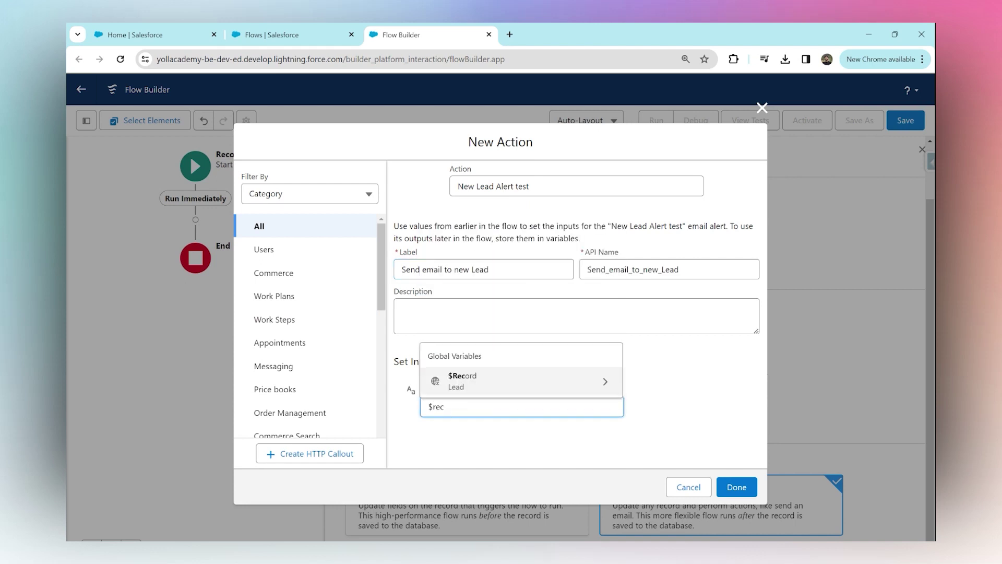
key(Return)
text(lead)
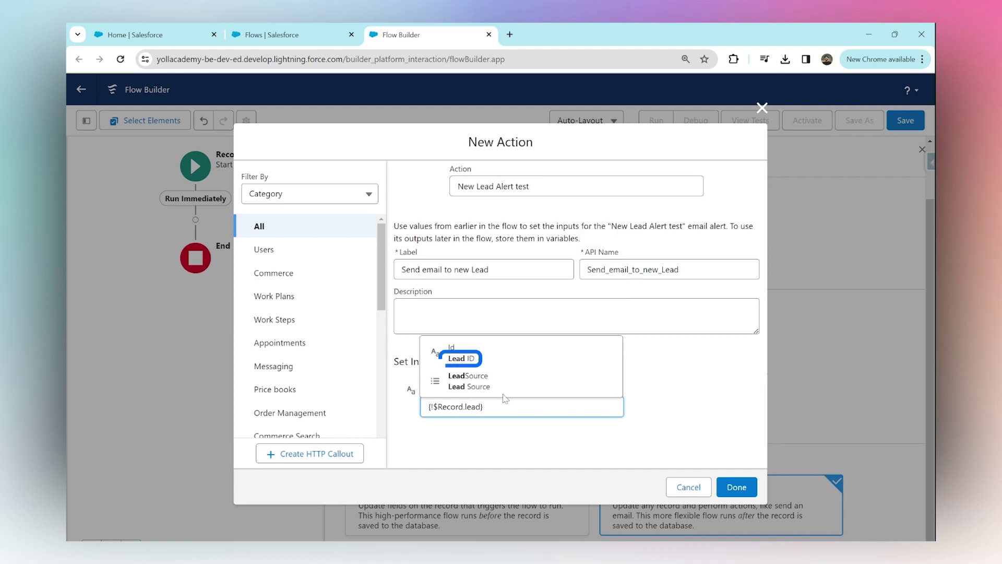
click(473, 362)
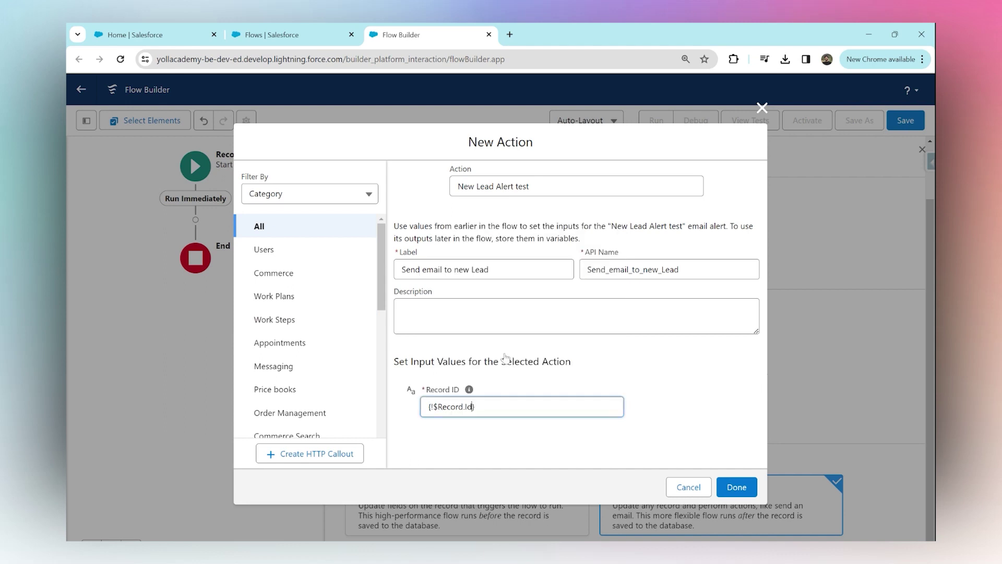
click(483, 396)
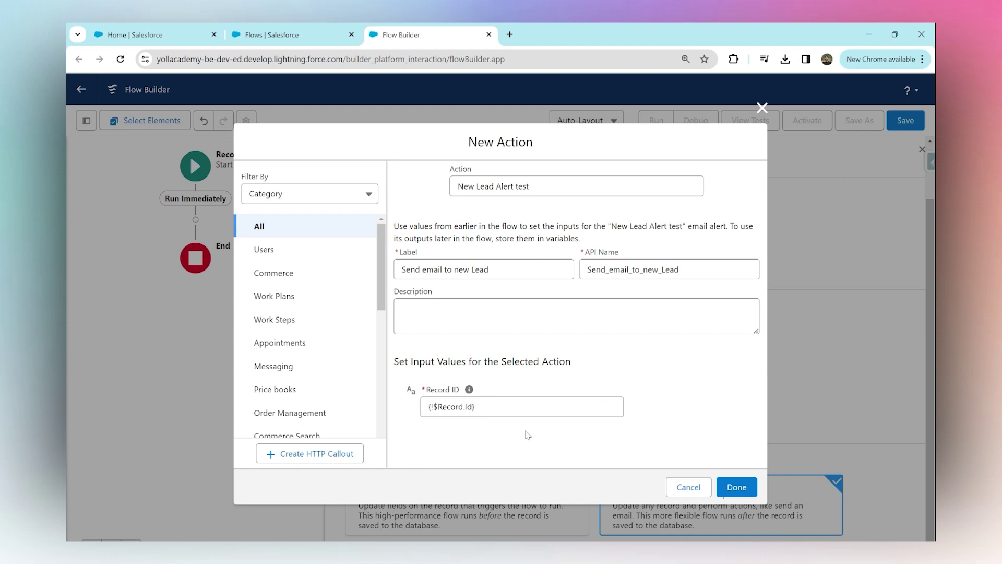
click(735, 488)
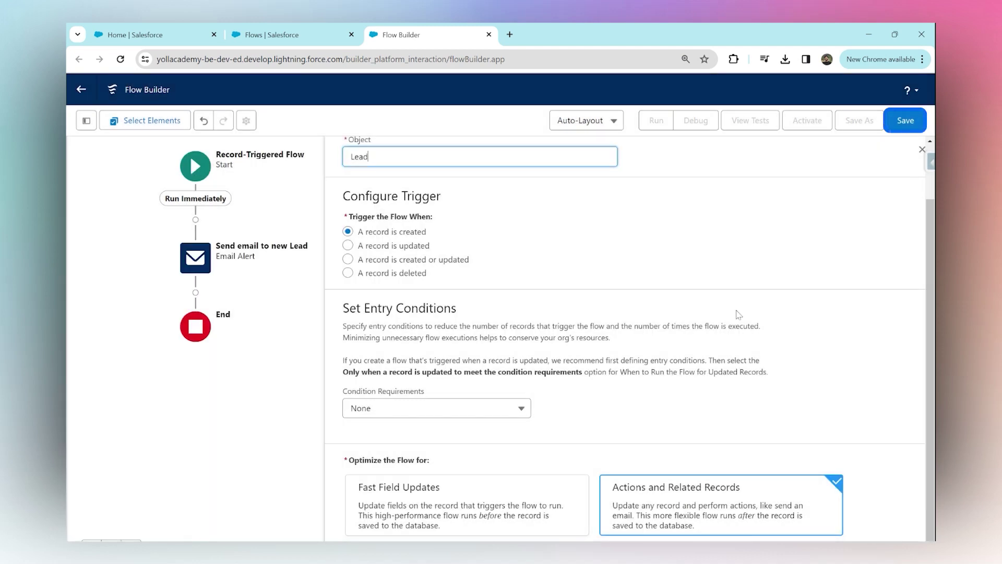
- Save the flow labelled 'Lead - Created - Email Alert', fixing the 'LEad' typo, then activate it
click(905, 125)
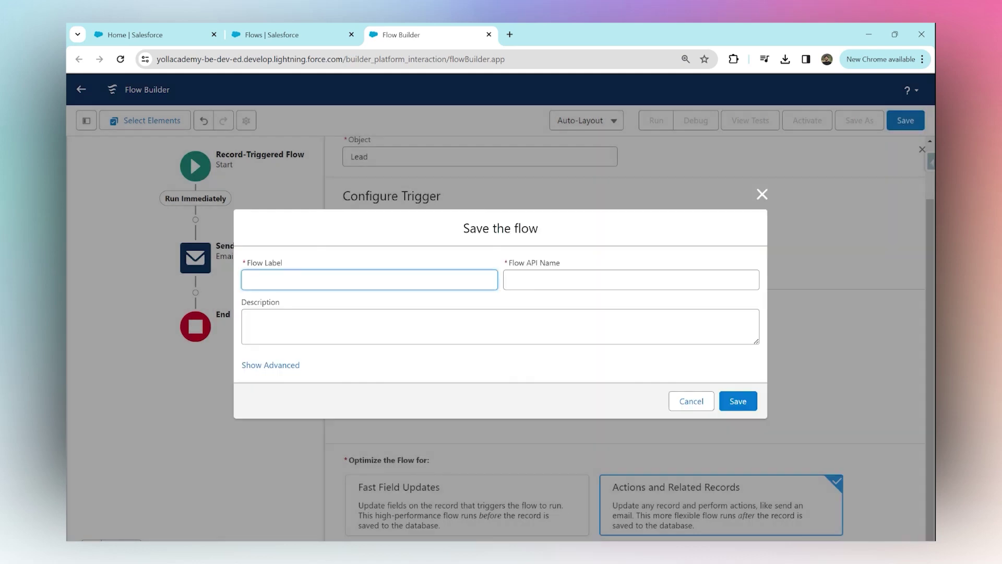
click(245, 270)
text(LEad - Created - Email Alert)
click(724, 408)
double_click(258, 280)
text(Lead)
click(738, 402)
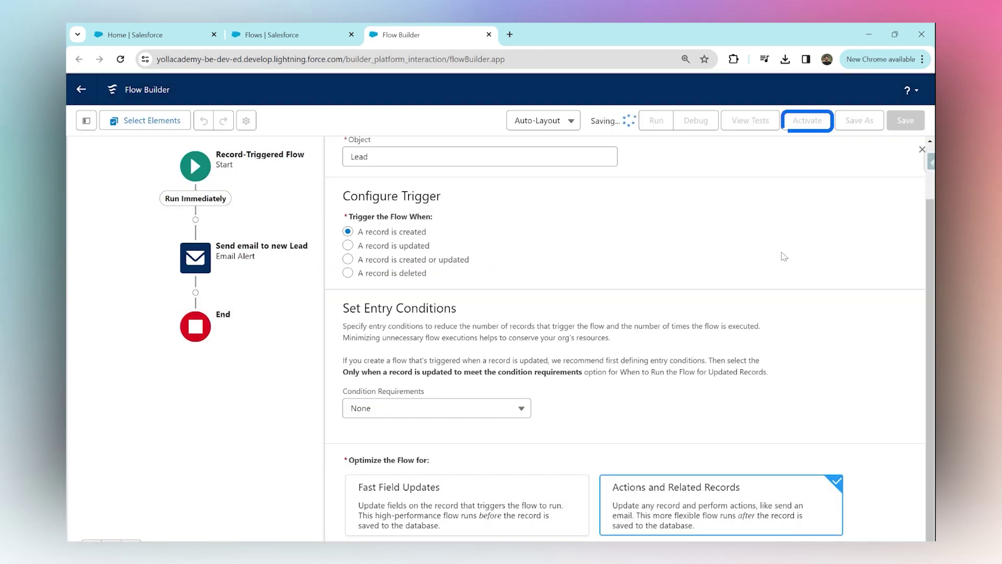
click(811, 122)
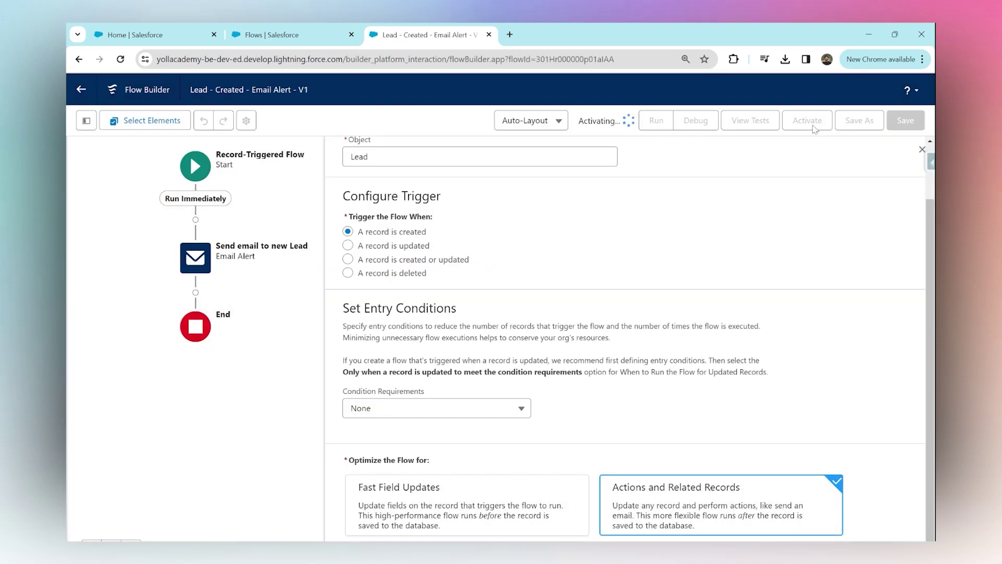